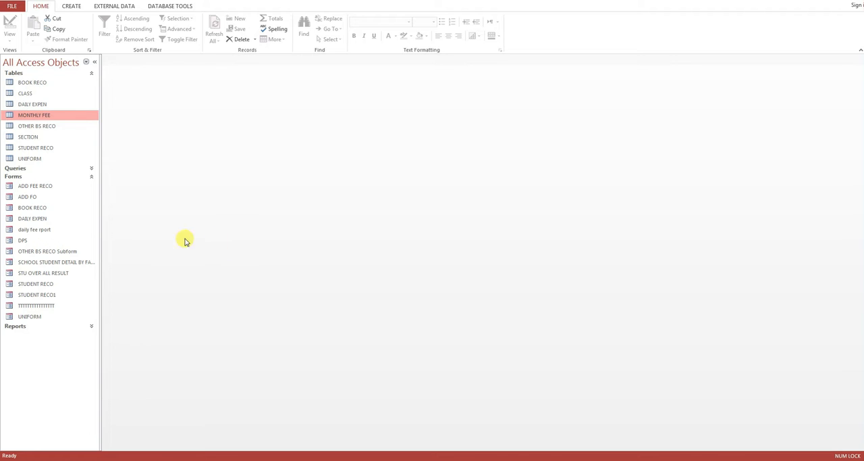
Step: Open the monthly fee entry form from the DPS menu form using a student's registration number, and collapse the navigation pane
{"action": "double_click", "coordinate": [30, 243]}
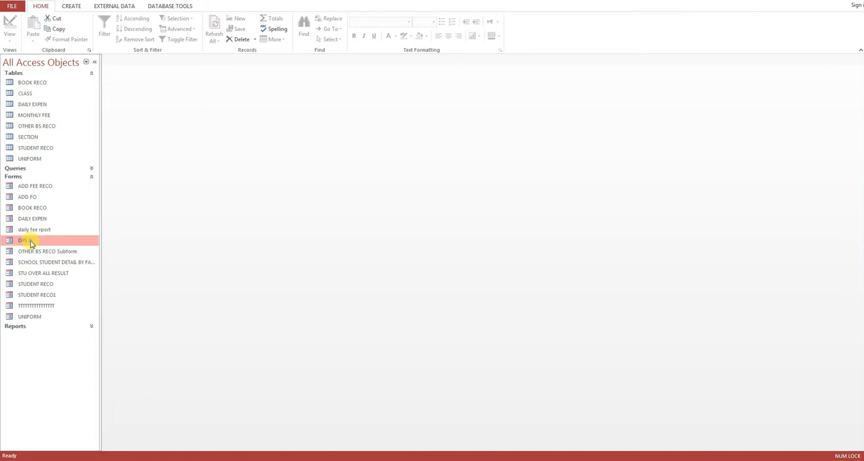
{"action": "left_click", "coordinate": [239, 215]}
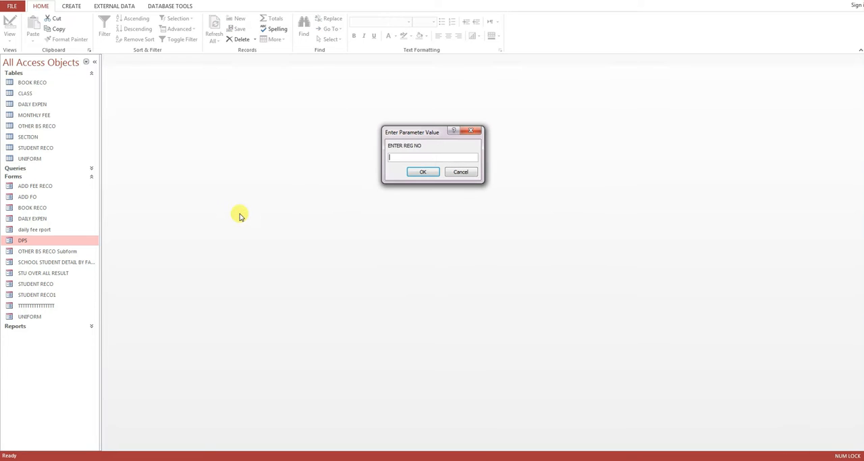
{"action": "type", "text": "102"}
{"action": "key", "text": "Return"}
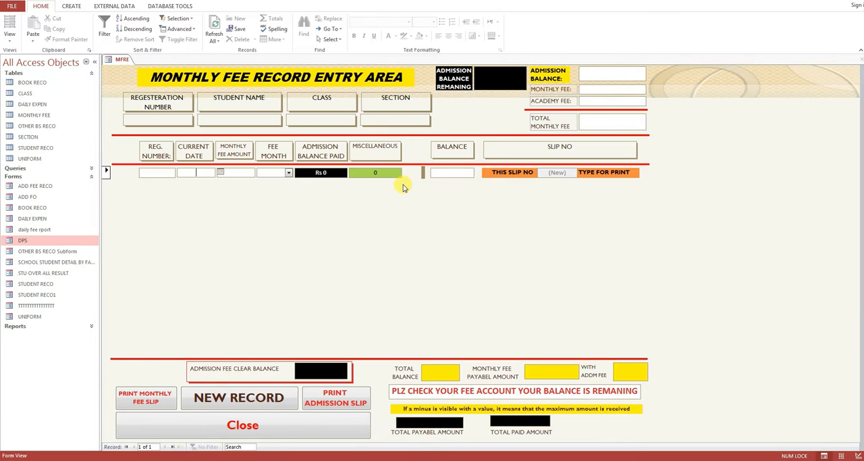
{"action": "left_click", "coordinate": [95, 61]}
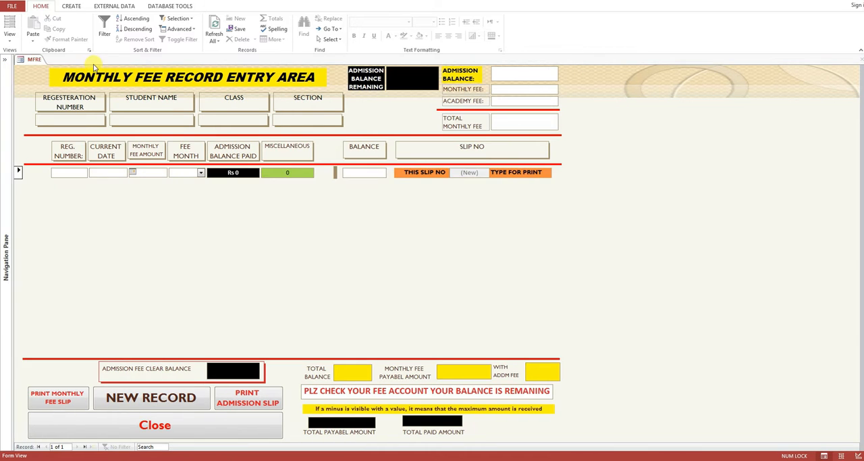
Step: Fill the first fee record with the student's registration number, a monthly fee amount of 1100 and fee month JAN
{"action": "left_click", "coordinate": [77, 121]}
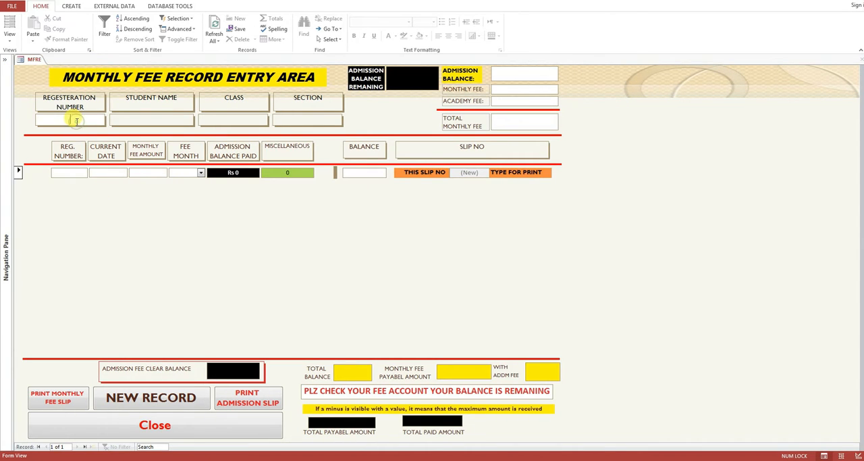
{"action": "left_click", "coordinate": [71, 174]}
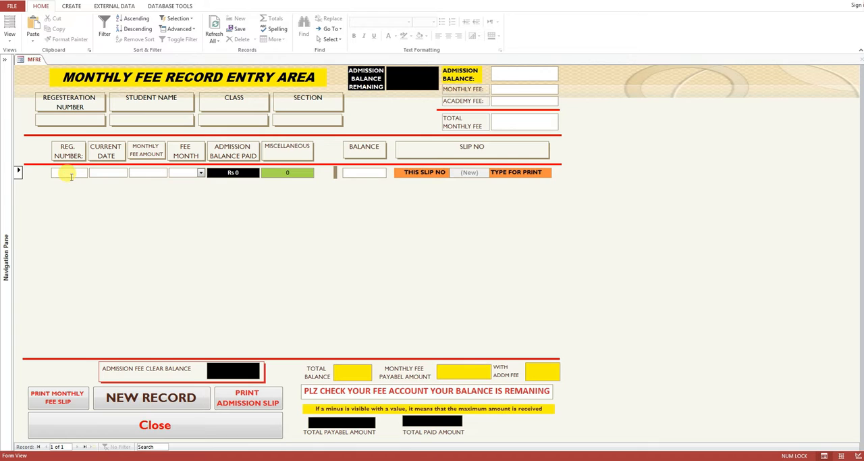
{"action": "type", "text": "102"}
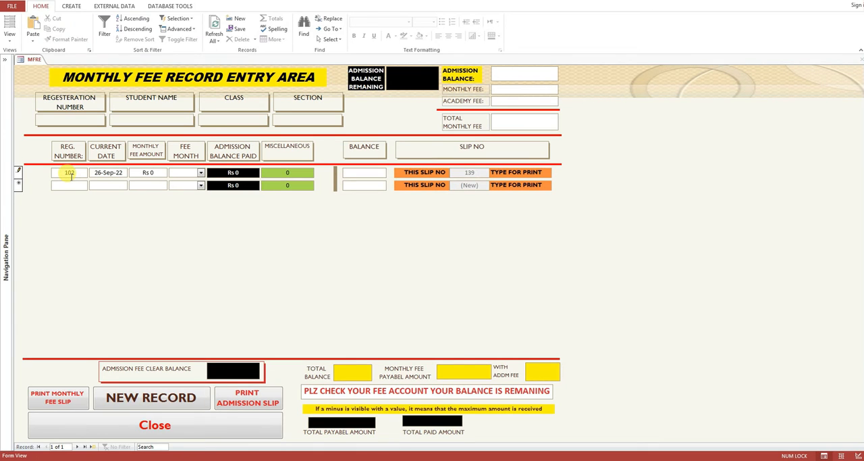
{"action": "left_click", "coordinate": [150, 173]}
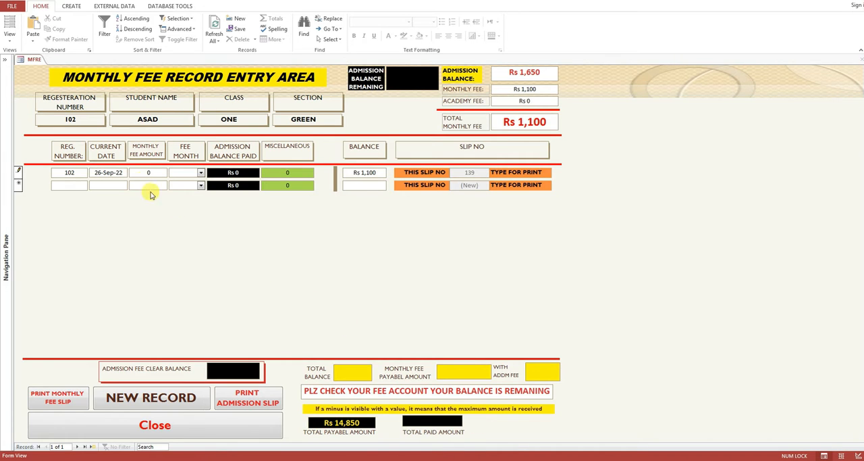
{"action": "left_click", "coordinate": [164, 120]}
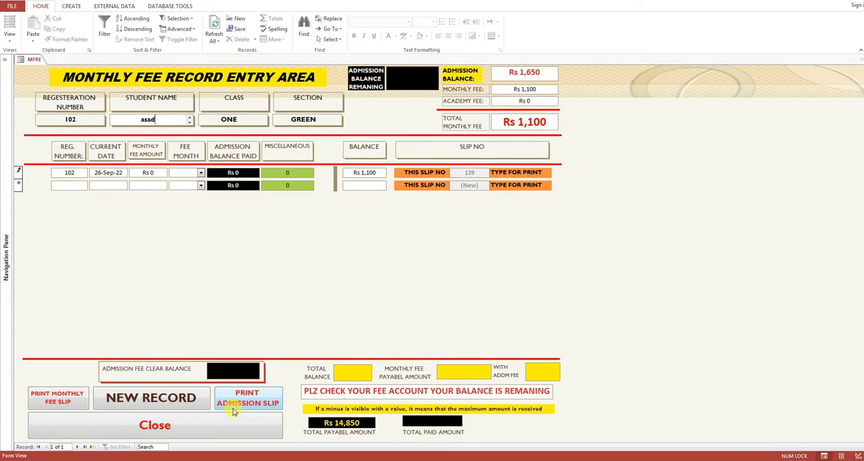
{"action": "left_click", "coordinate": [148, 172]}
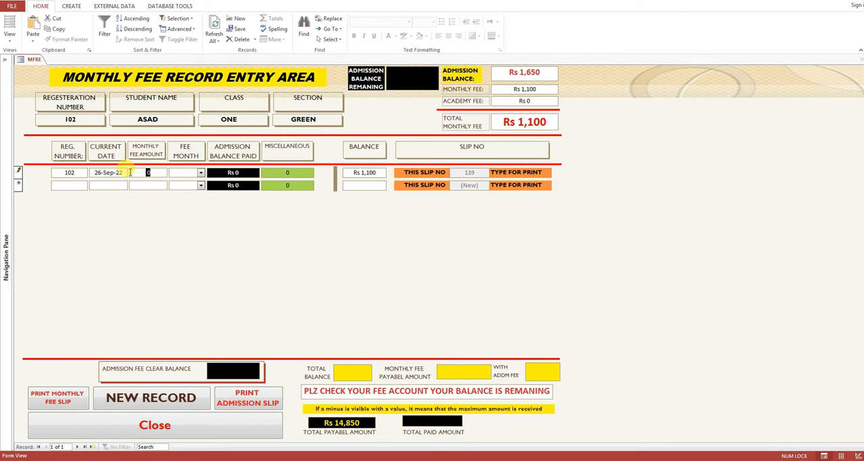
{"action": "type", "text": "1100"}
{"action": "left_click", "coordinate": [201, 172]}
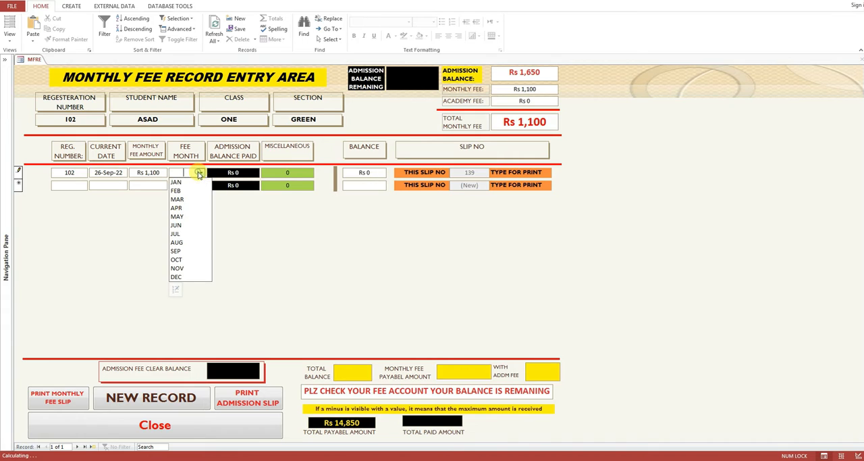
{"action": "left_click", "coordinate": [188, 183]}
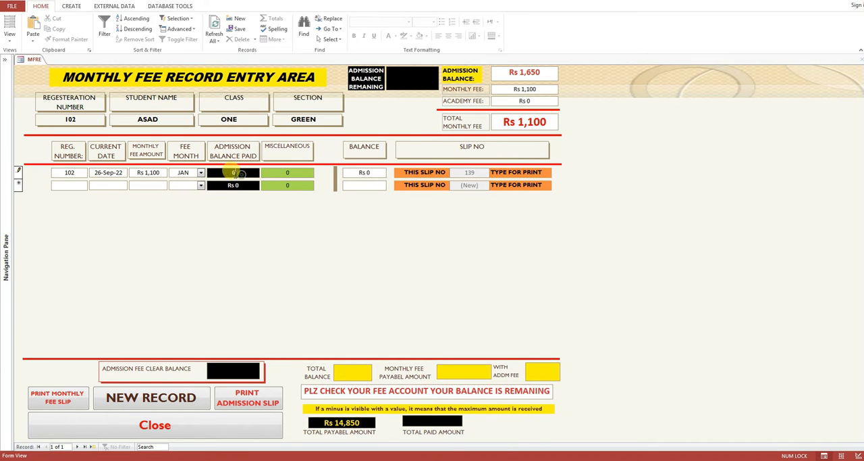
Step: Commit the January fee record so the totals recalculate, and switch the Windows color scheme to Windows 7 Basic
{"action": "left_click", "coordinate": [154, 172]}
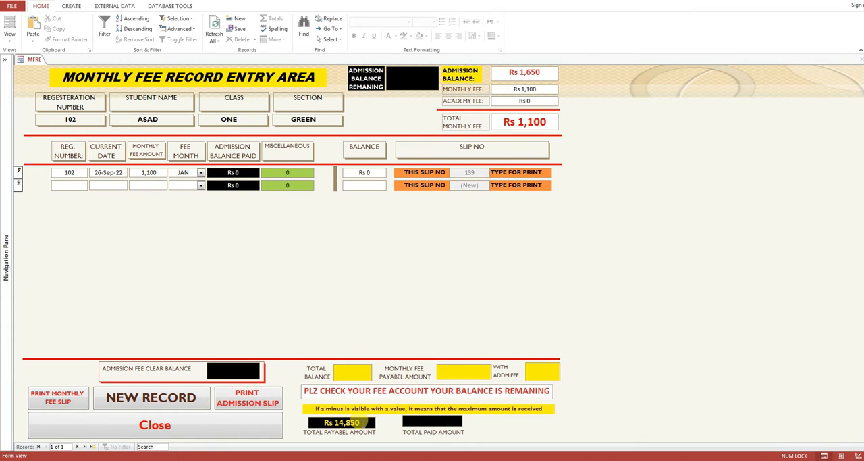
{"action": "left_click", "coordinate": [161, 185]}
{"action": "left_click", "coordinate": [163, 173]}
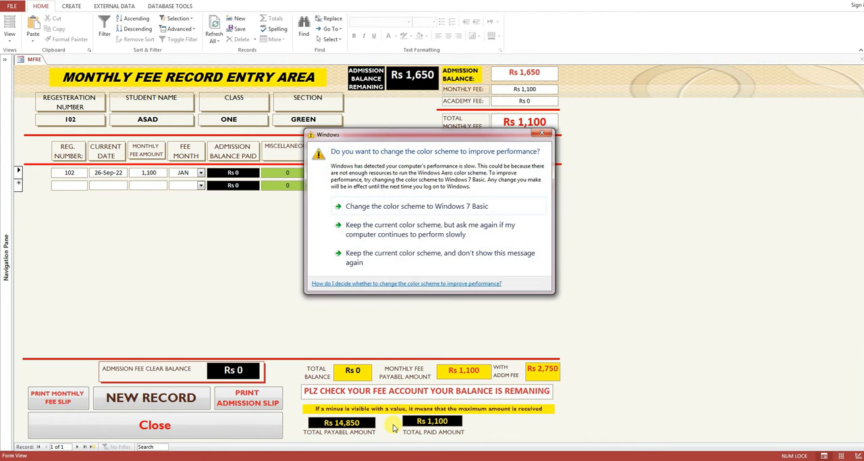
{"action": "left_click", "coordinate": [376, 210]}
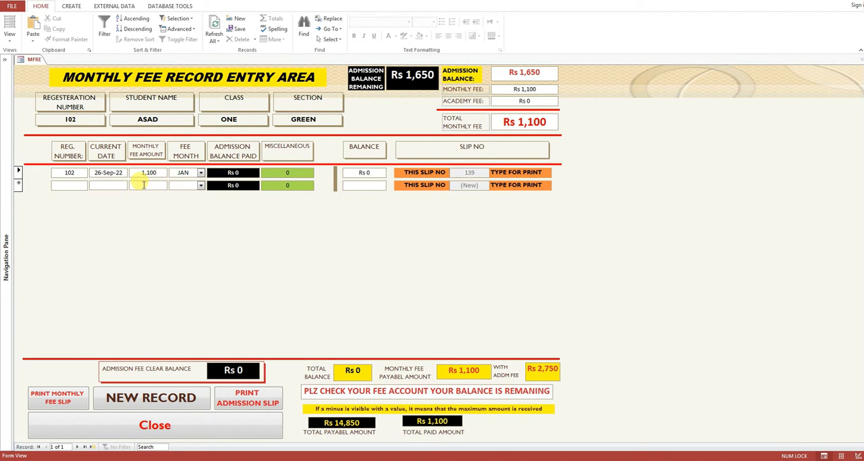
Step: Add and commit a second fee record with the same student's registration number, monthly fee amount 13750 and fee month FEB
{"action": "left_click", "coordinate": [80, 186]}
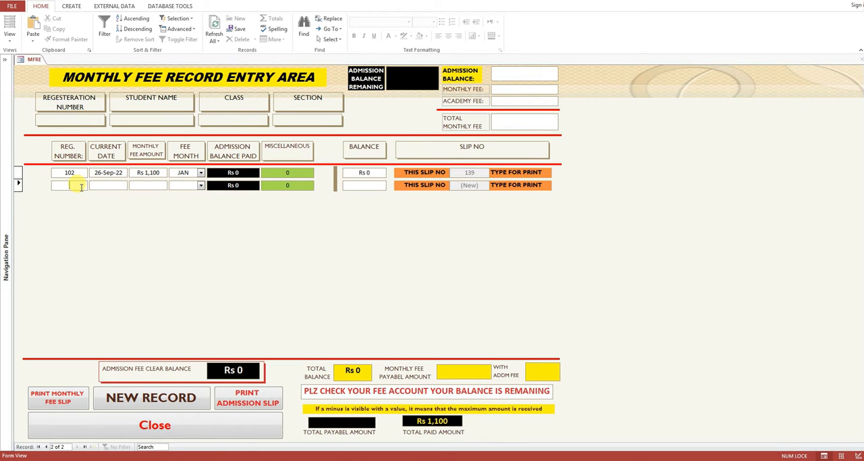
{"action": "type", "text": "102"}
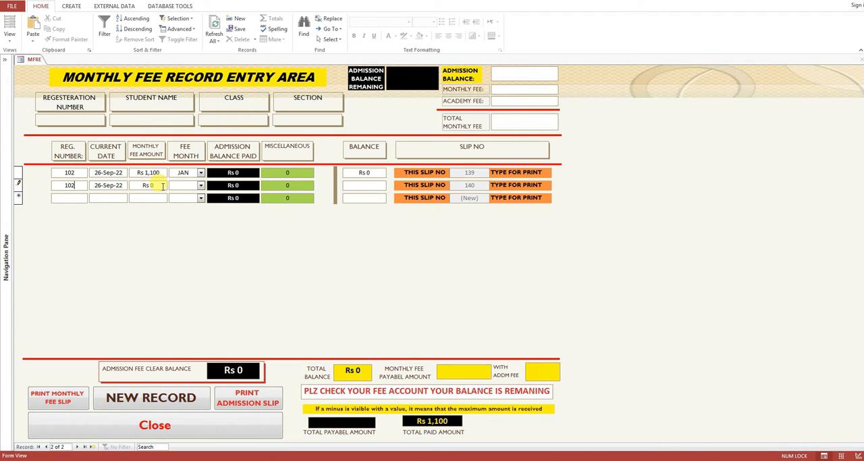
{"action": "left_click_drag", "start_coordinate": [163, 186], "coordinate": [129, 188]}
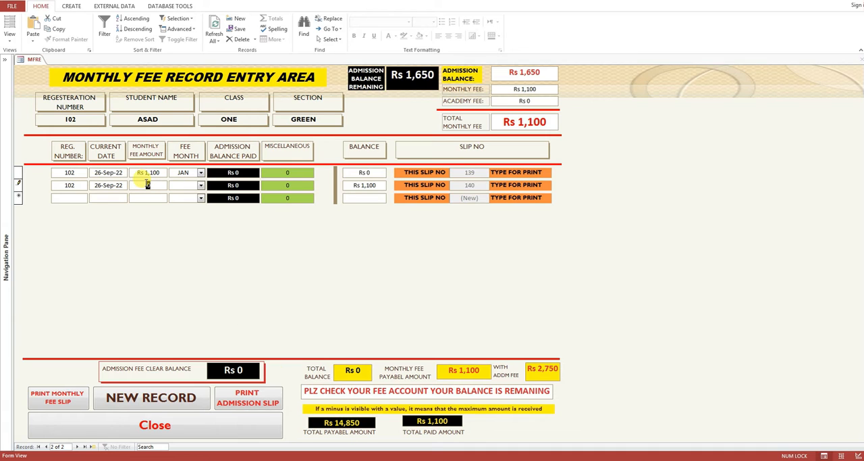
{"action": "left_click", "coordinate": [148, 184]}
{"action": "left_click", "coordinate": [201, 185]}
{"action": "left_click", "coordinate": [189, 203]}
{"action": "left_click", "coordinate": [164, 184]}
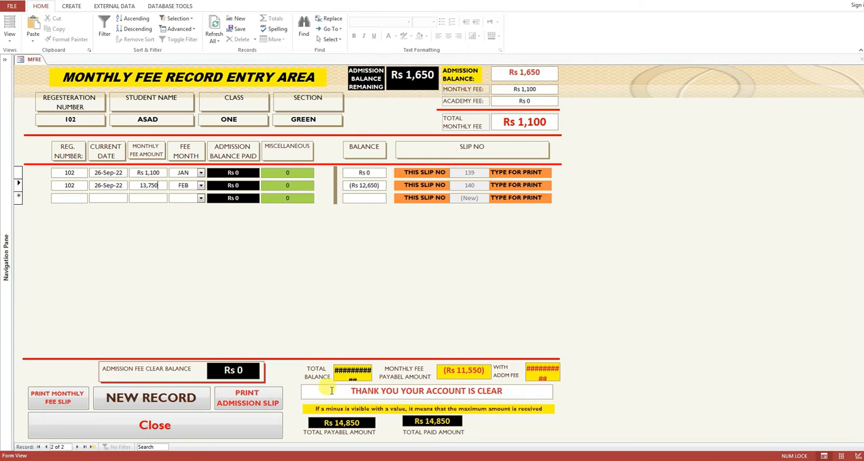
Step: Switch the form to Design View and examine the Control Source expression of the account-status message box in a widened property sheet
{"action": "right_click", "coordinate": [247, 295]}
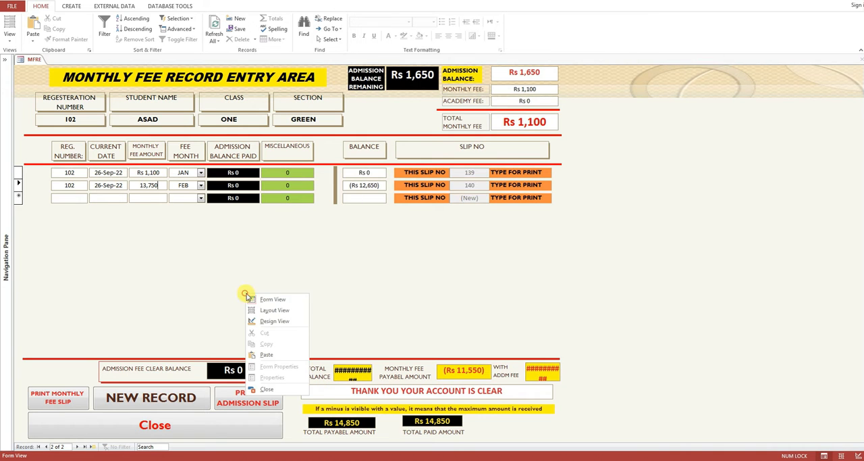
{"action": "left_click", "coordinate": [277, 322]}
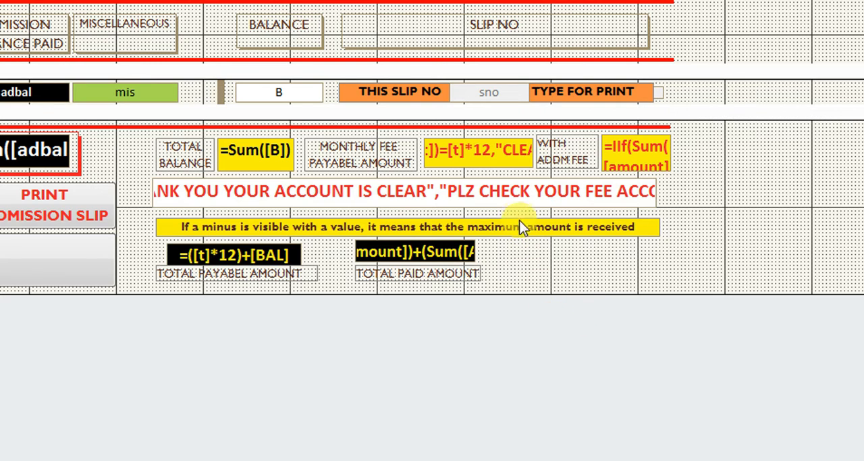
{"action": "double_click", "coordinate": [519, 203]}
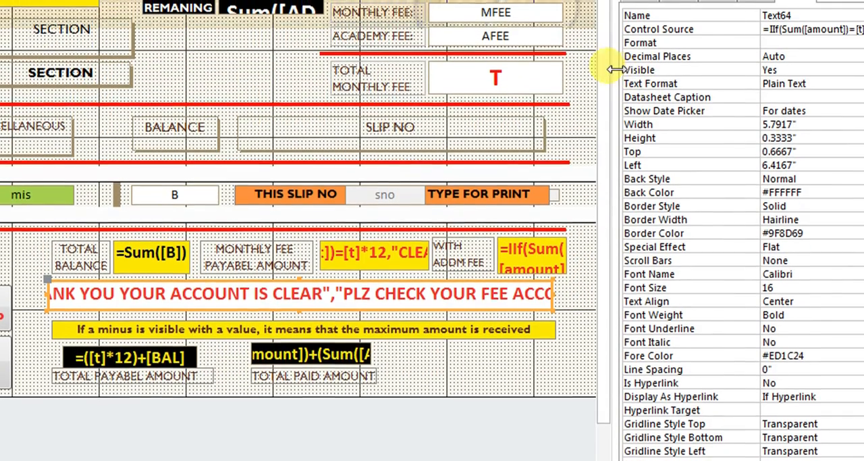
{"action": "left_click_drag", "start_coordinate": [614, 70], "coordinate": [560, 70]}
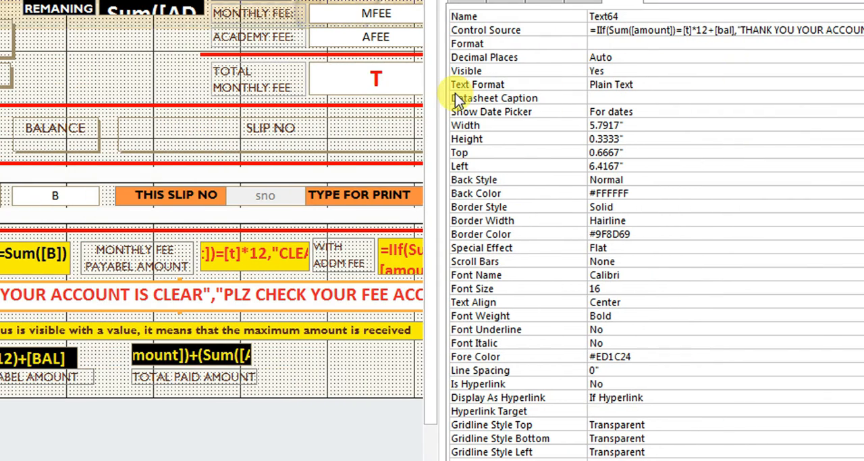
{"action": "left_click_drag", "start_coordinate": [443, 89], "coordinate": [326, 101]}
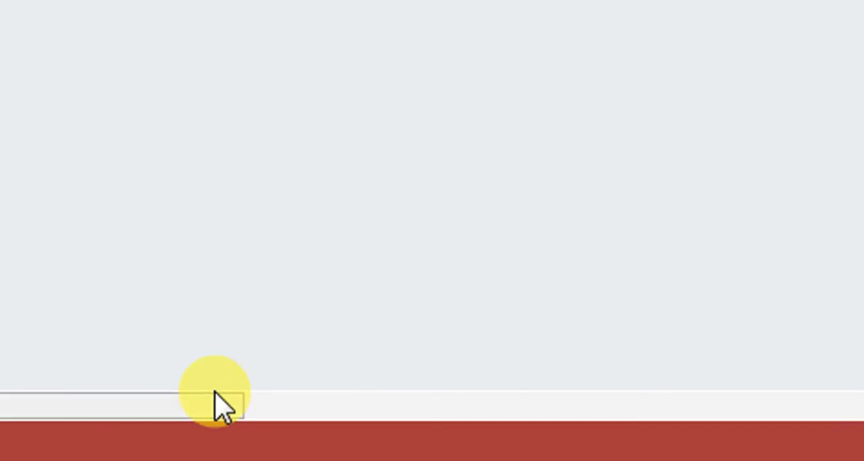
{"action": "left_click_drag", "start_coordinate": [213, 398], "coordinate": [519, 423]}
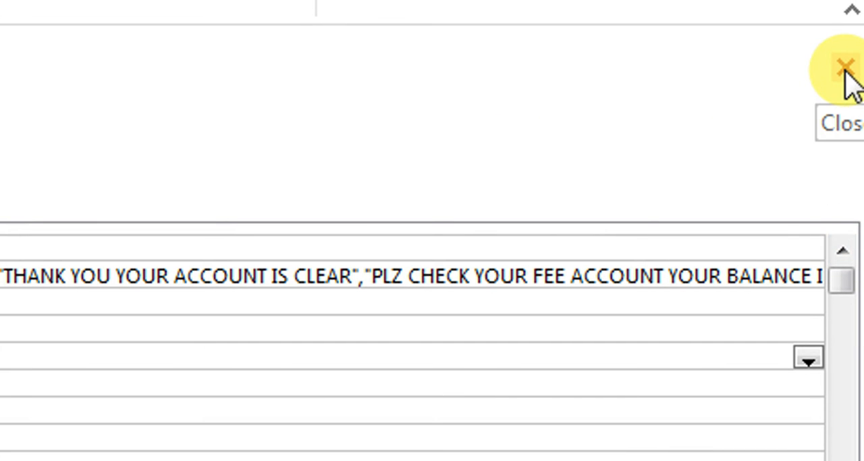
{"action": "left_click", "coordinate": [848, 67]}
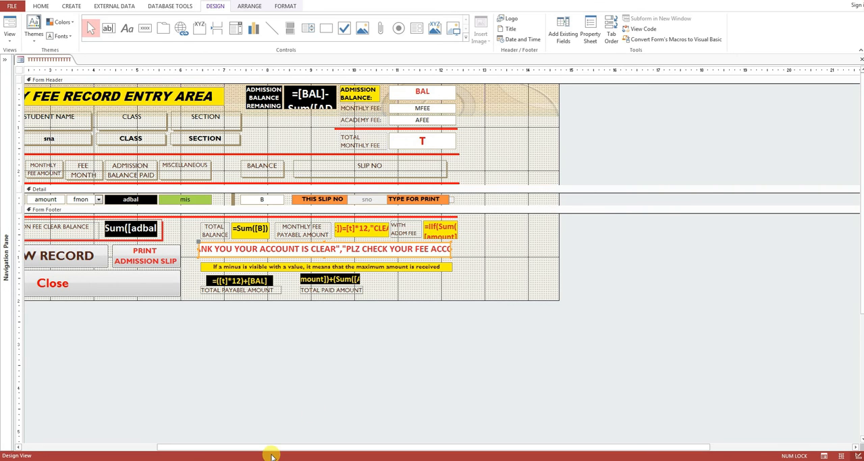
Step: Widen the account-status message box to the end of the red footer line and inspect the Total Paid Amount box's properties
{"action": "left_click_drag", "start_coordinate": [270, 448], "coordinate": [115, 447]}
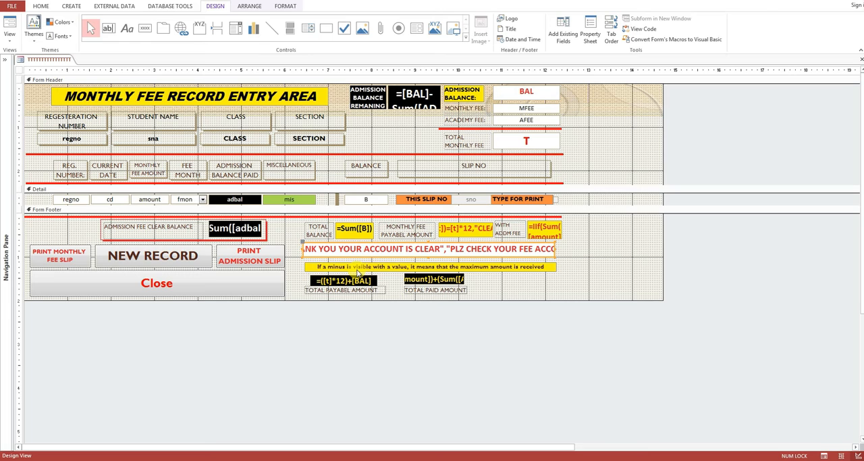
{"action": "left_click_drag", "start_coordinate": [555, 249], "coordinate": [562, 249]}
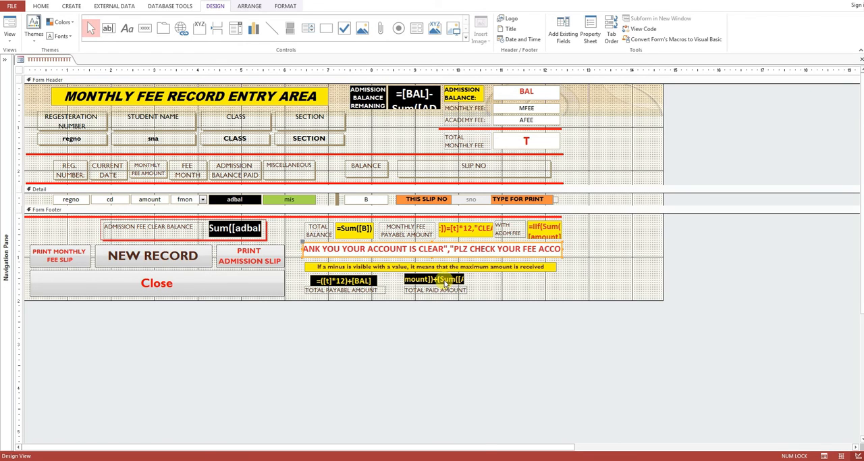
{"action": "double_click", "coordinate": [445, 279]}
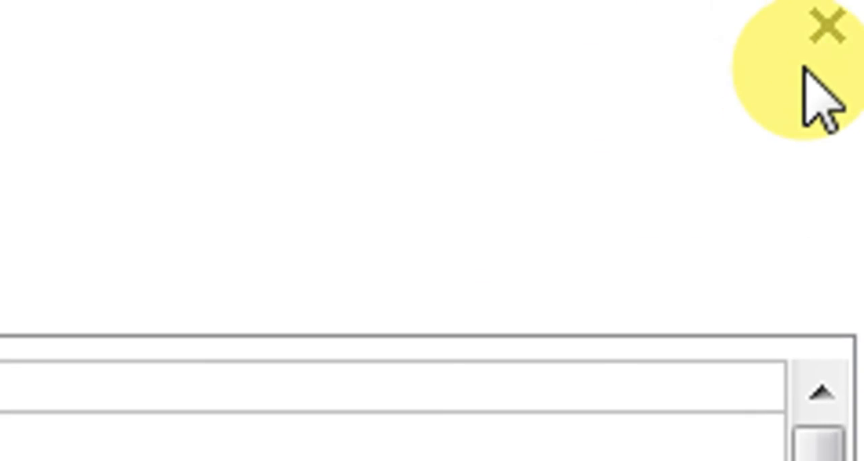
{"action": "left_click", "coordinate": [827, 27]}
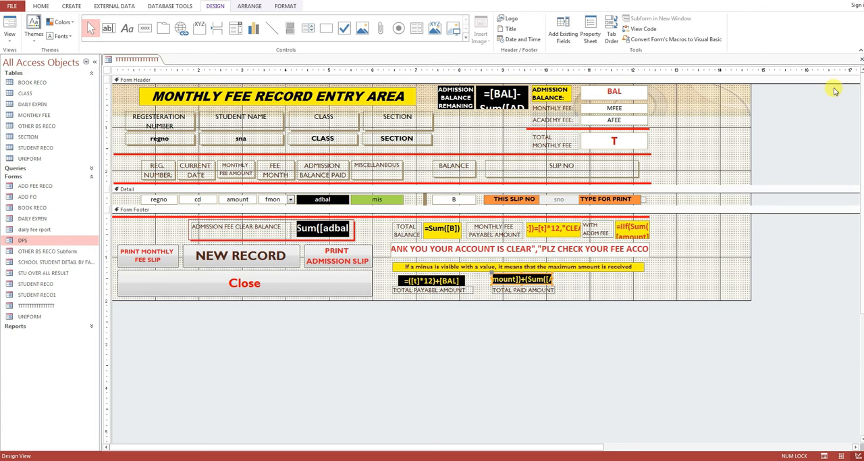
Step: Close the monthly fee form and save its design changes
{"action": "left_click", "coordinate": [861, 60]}
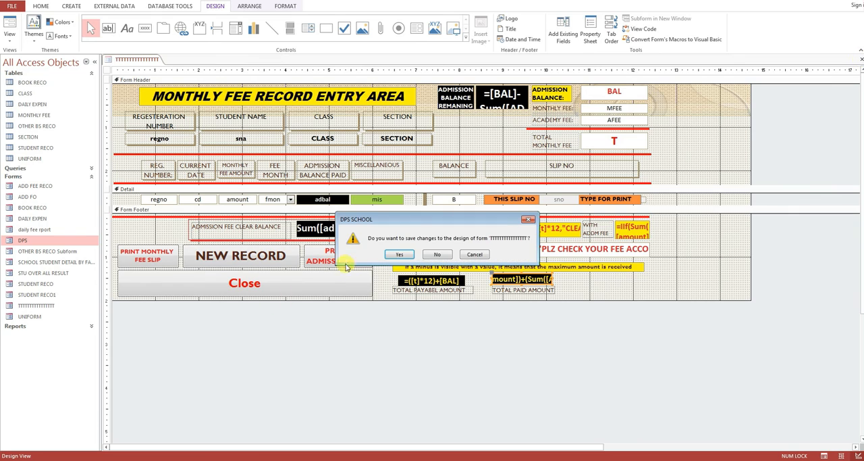
{"action": "left_click", "coordinate": [400, 254]}
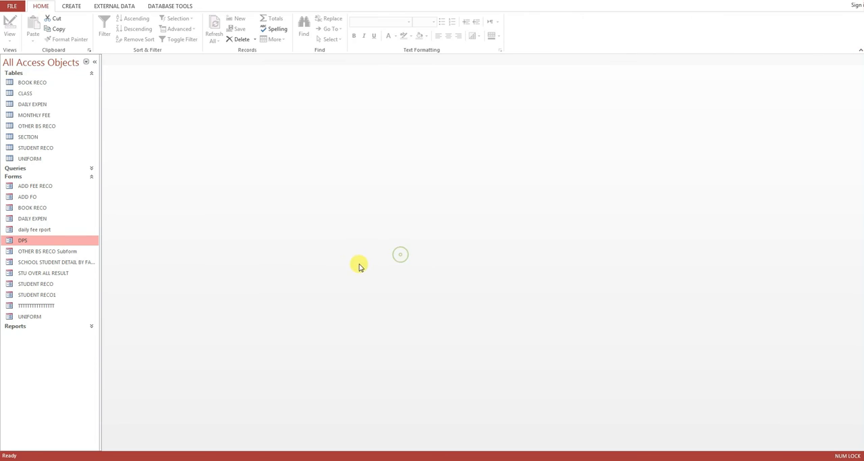
Step: Open the student overall detail from the DPS menu form using the student's registration number, and close that record form
{"action": "double_click", "coordinate": [42, 240]}
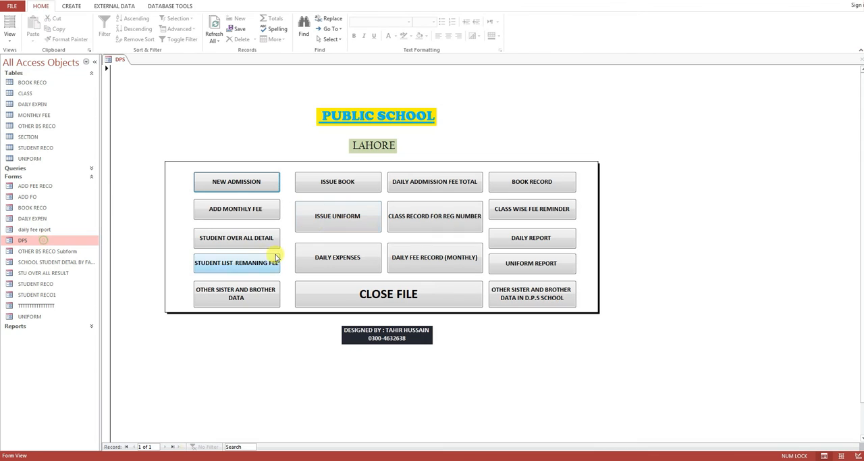
{"action": "left_click", "coordinate": [233, 243]}
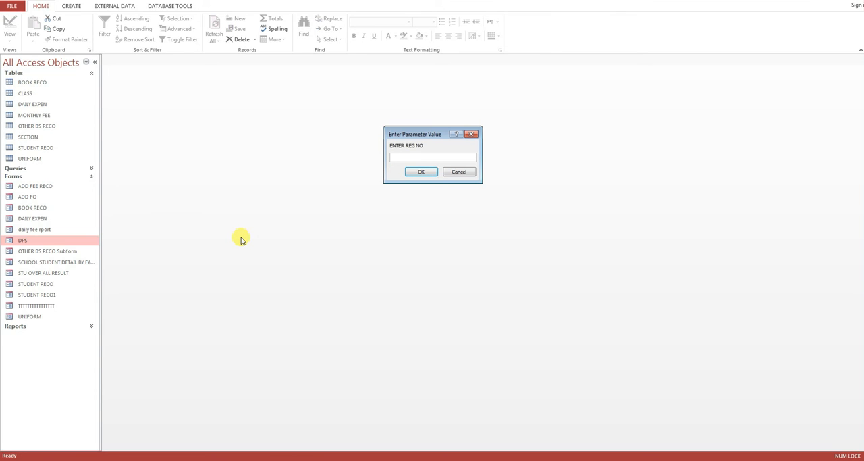
{"action": "type", "text": "102"}
{"action": "key", "text": "Return"}
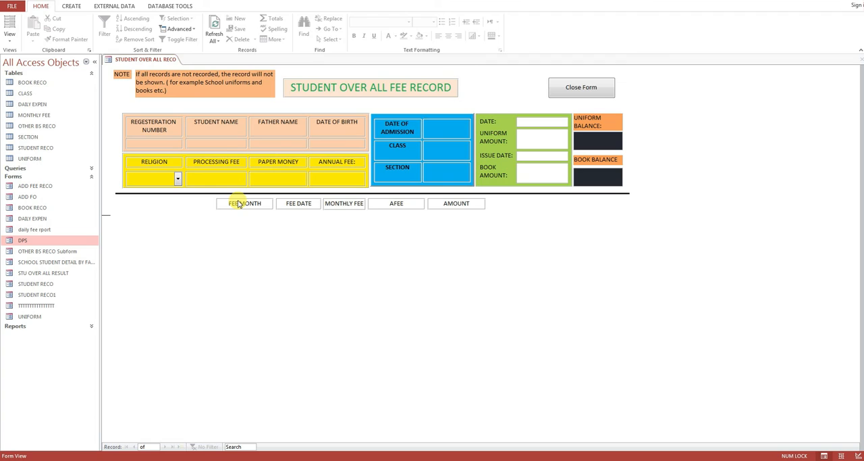
{"action": "left_click", "coordinate": [567, 95]}
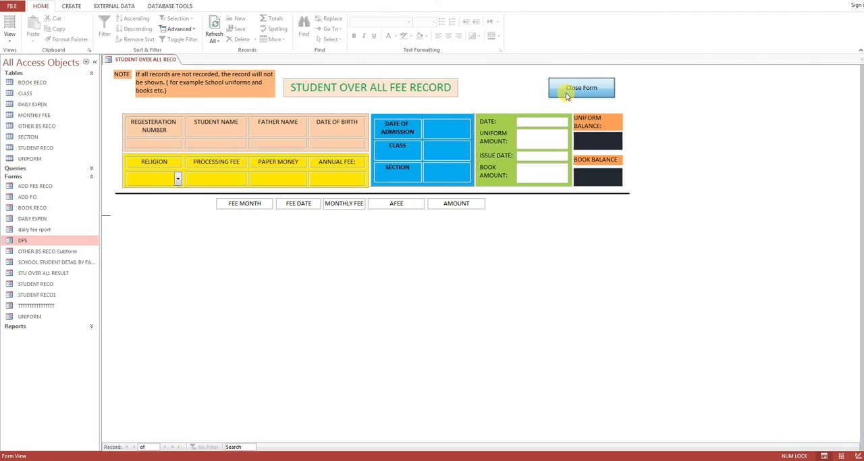